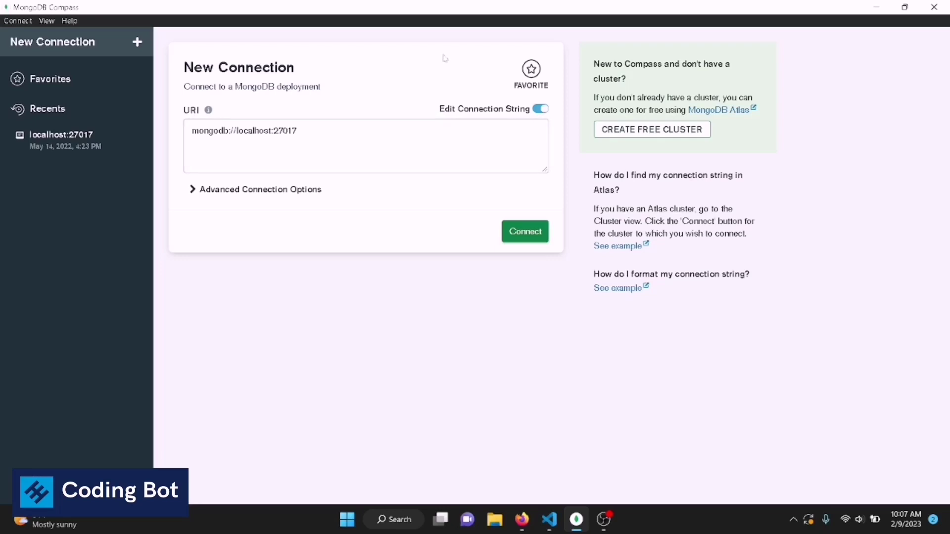
- Check the localhost:27017 string, connect, and highlight the refused 127.0.0.1:27017 address in the error
click(297, 149)
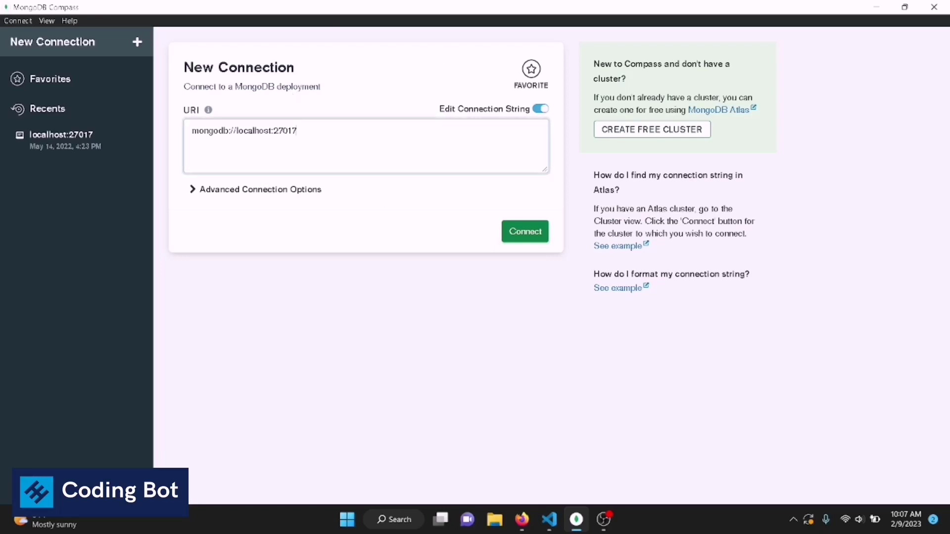
click(451, 214)
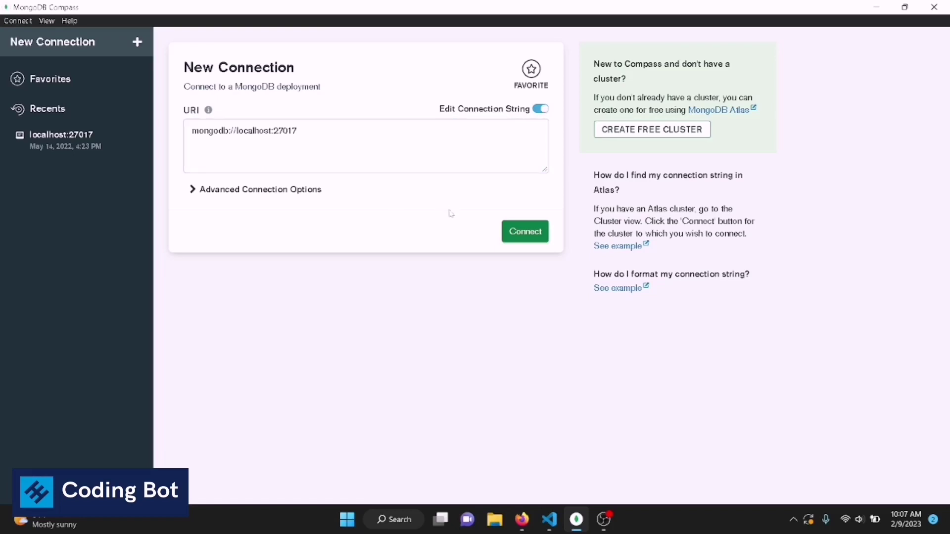
double_click(284, 131)
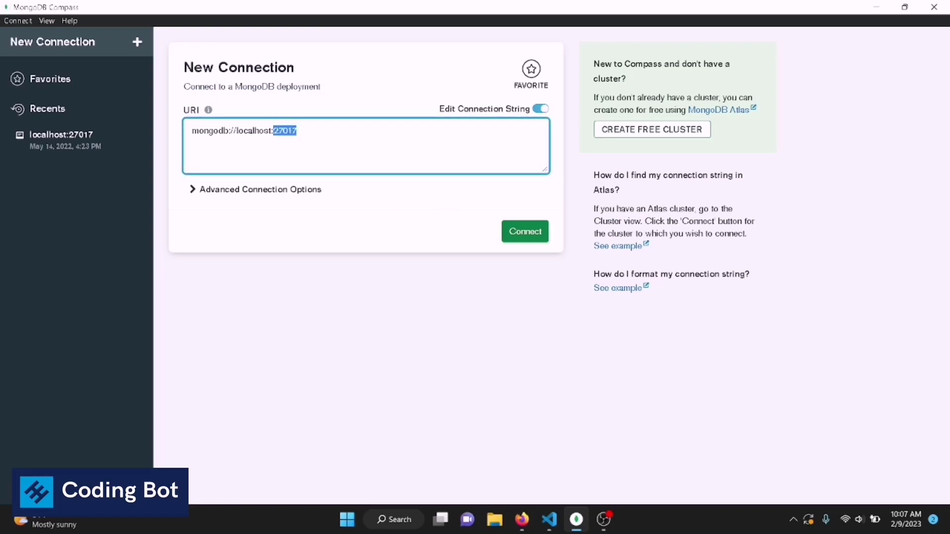
double_click(254, 131)
click(372, 149)
click(526, 232)
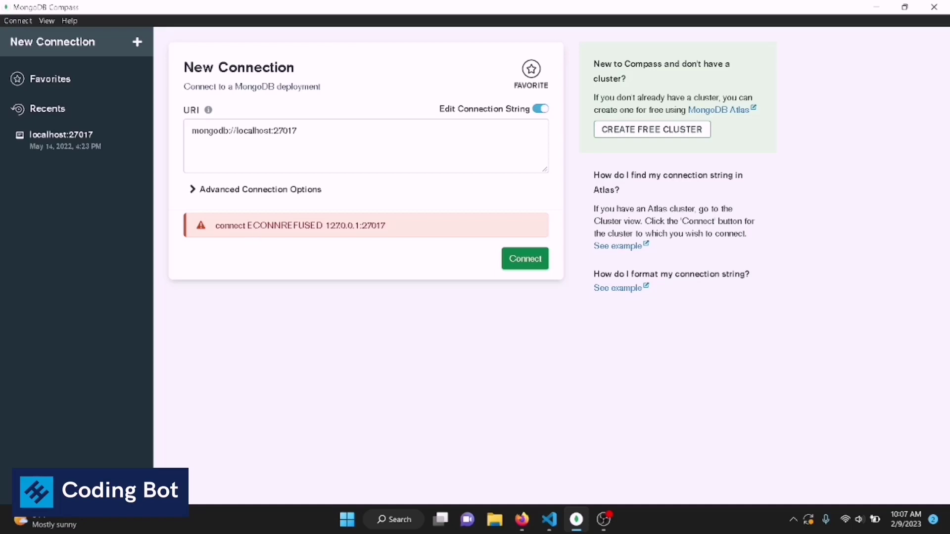
drag(326, 225, 384, 226)
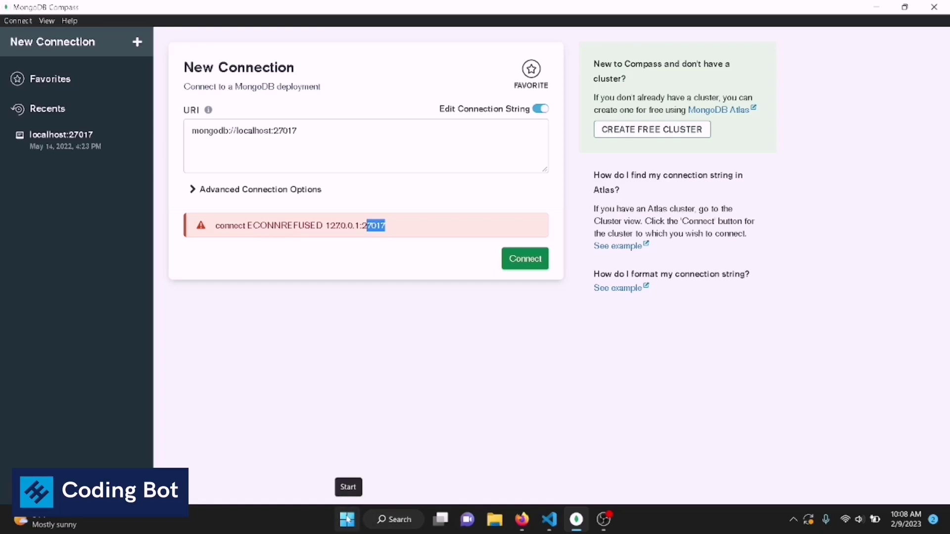
- Launch Task Manager from the Start button's Win+X menu
right_click(348, 519)
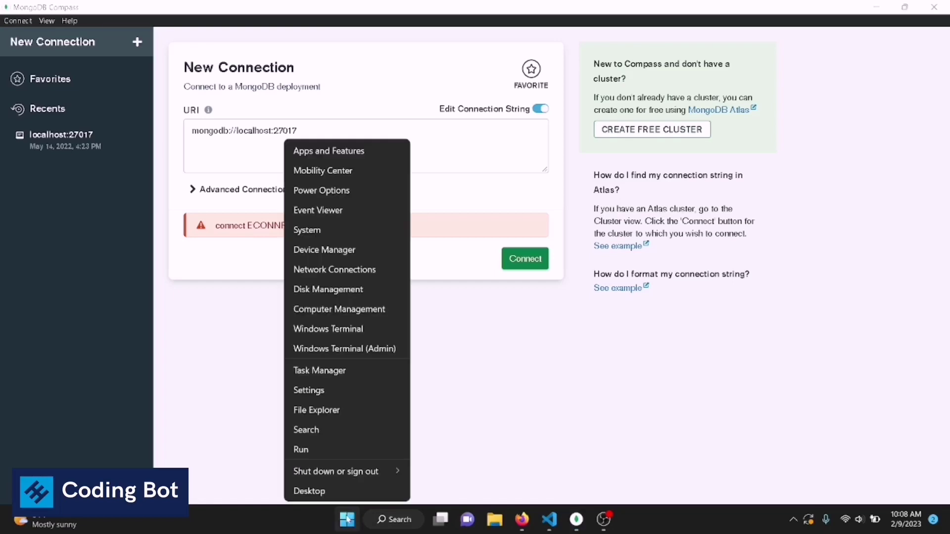
click(380, 372)
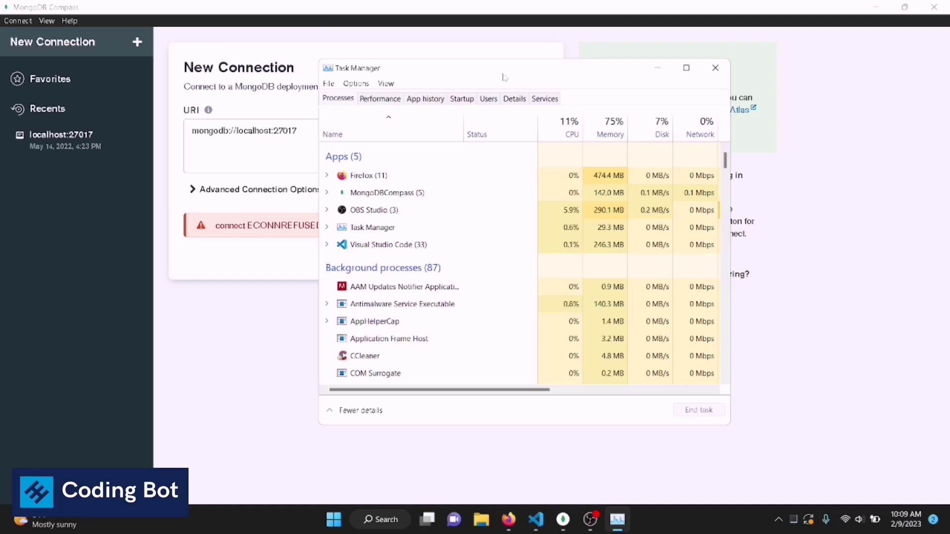
- Move Task Manager aside and select the stopped MongoDB Server entry in the Services list
drag(503, 77, 642, 100)
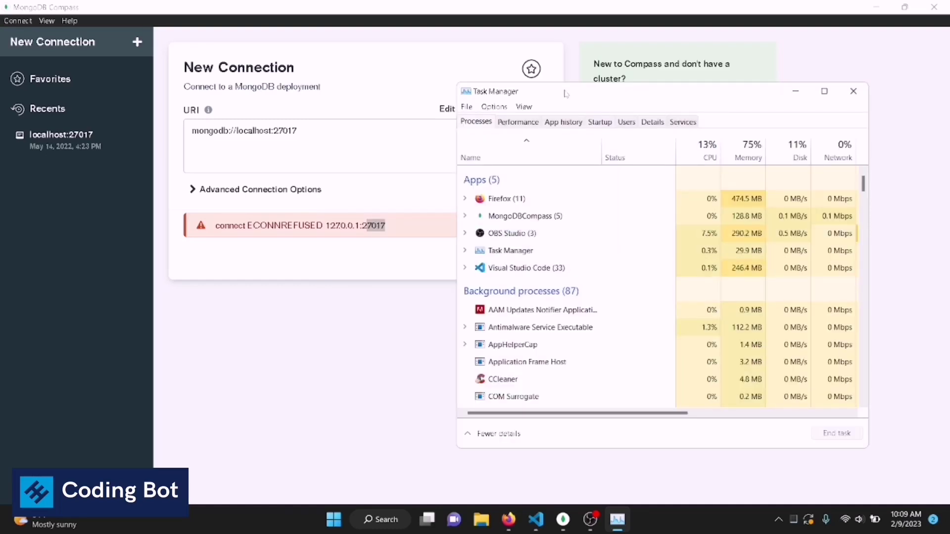
drag(564, 92, 450, 87)
click(566, 113)
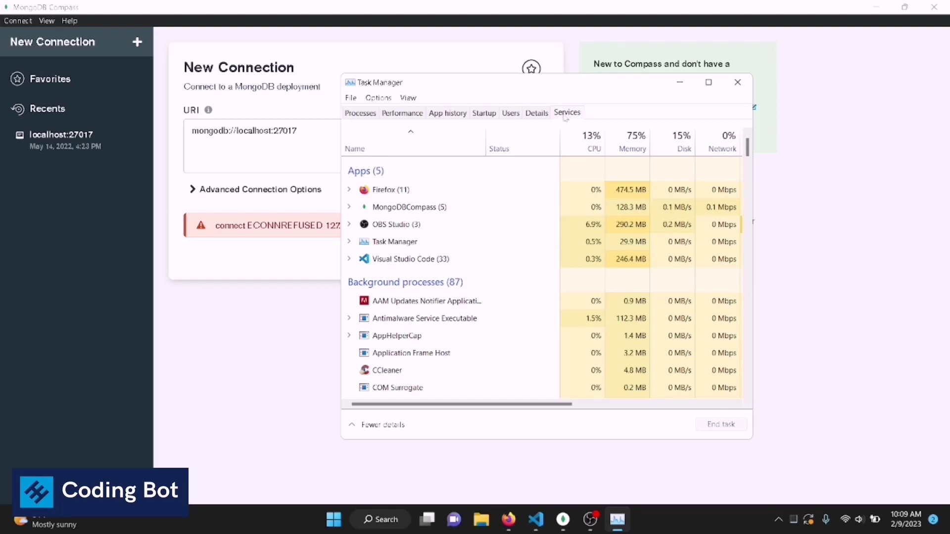
scroll(558, 301, down, 10)
scroll(558, 301, down, 10)
scroll(559, 301, down, 10)
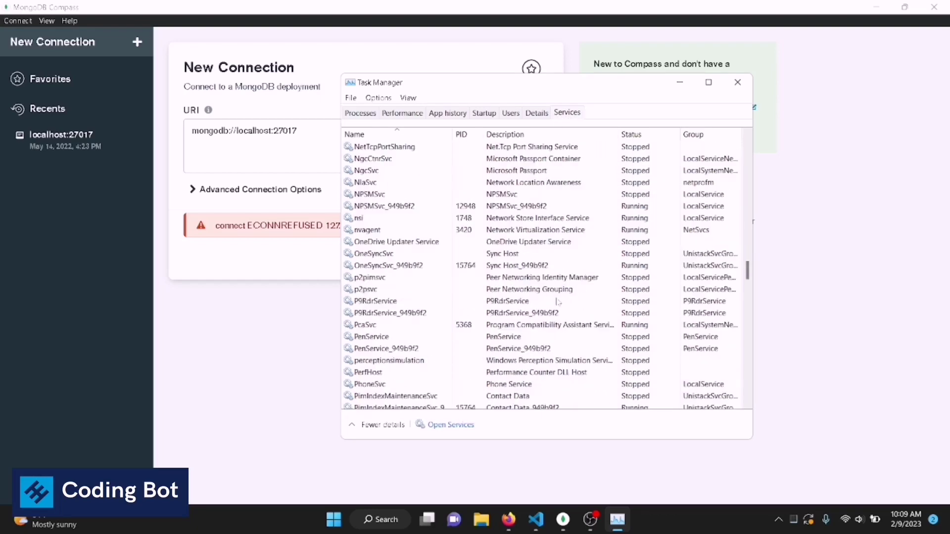
scroll(558, 302, down, 10)
scroll(558, 302, down, 10)
scroll(559, 301, down, 10)
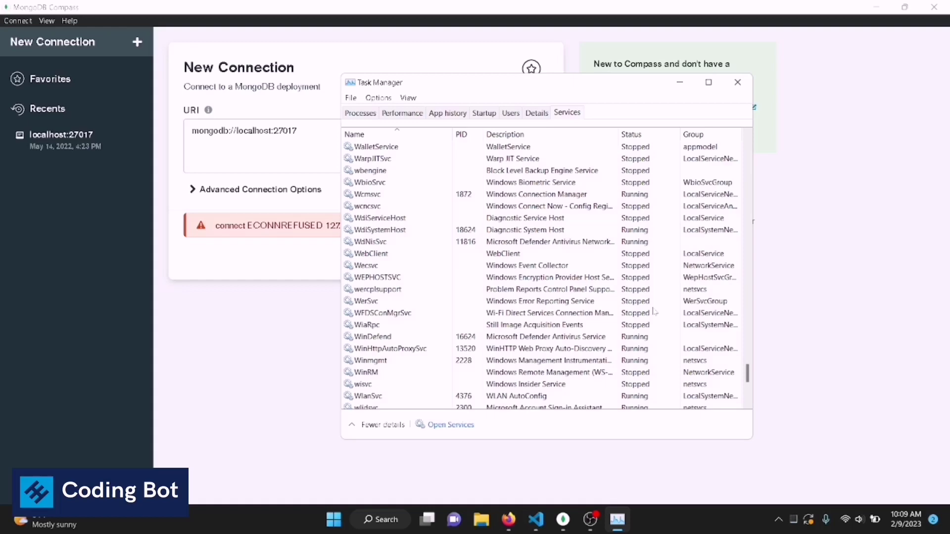
scroll(594, 304, down, 10)
scroll(655, 313, up, 8)
scroll(655, 312, up, 8)
scroll(654, 313, up, 8)
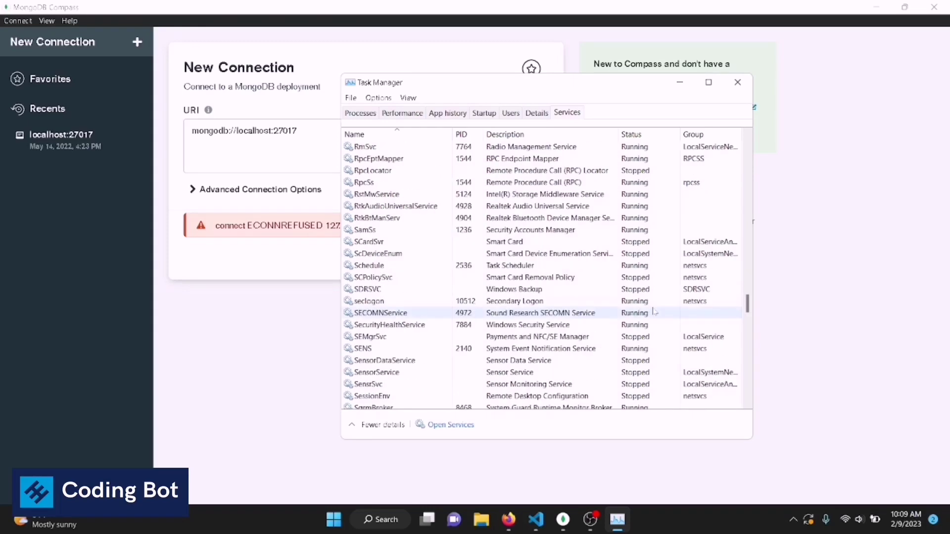
scroll(654, 313, up, 5)
scroll(519, 297, up, 5)
scroll(520, 297, up, 5)
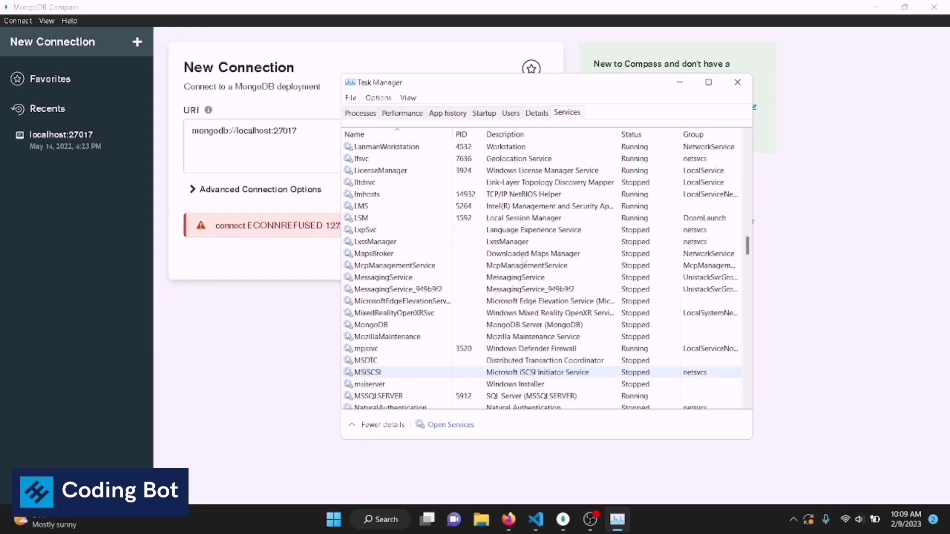
scroll(502, 296, down, 2)
scroll(502, 297, down, 3)
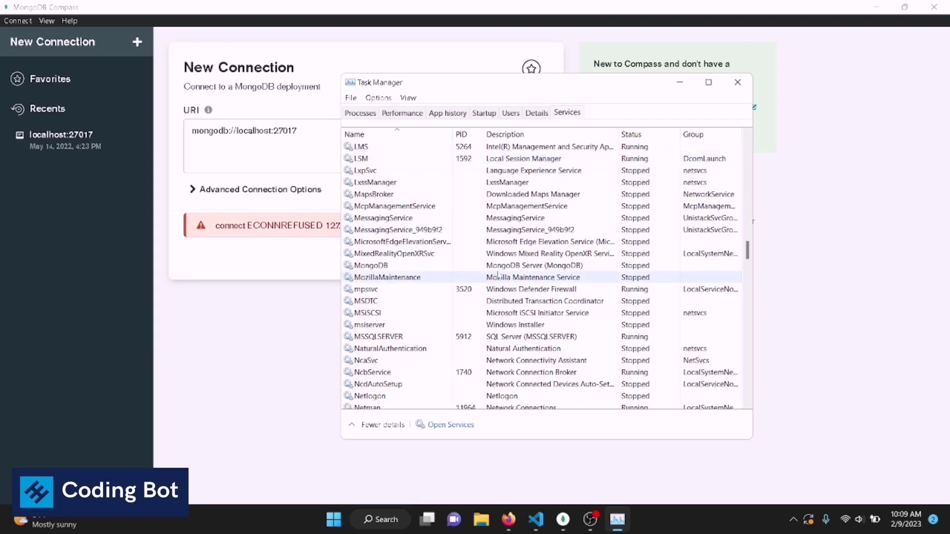
click(514, 276)
click(546, 266)
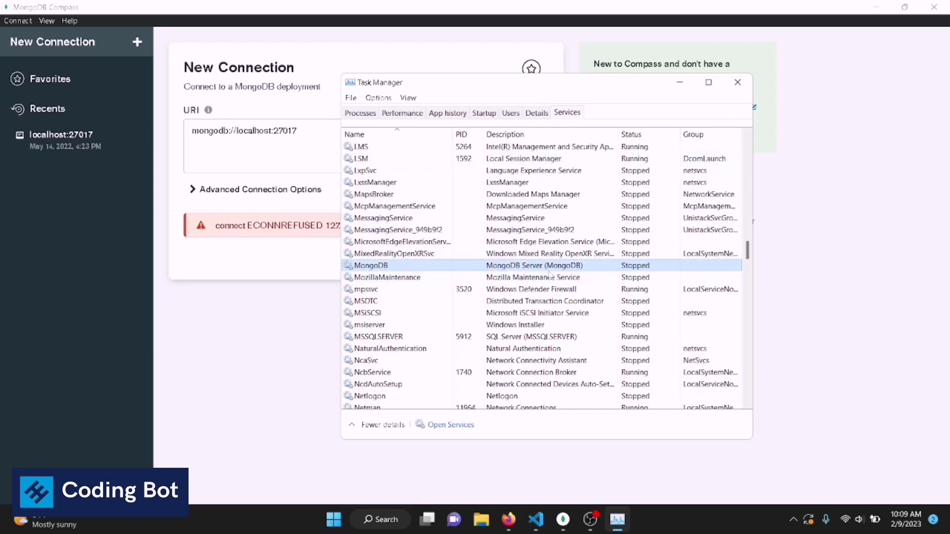
- Start the MongoDB Server service from its context menu so it runs with PID 16836
click(453, 277)
right_click(479, 277)
right_click(486, 265)
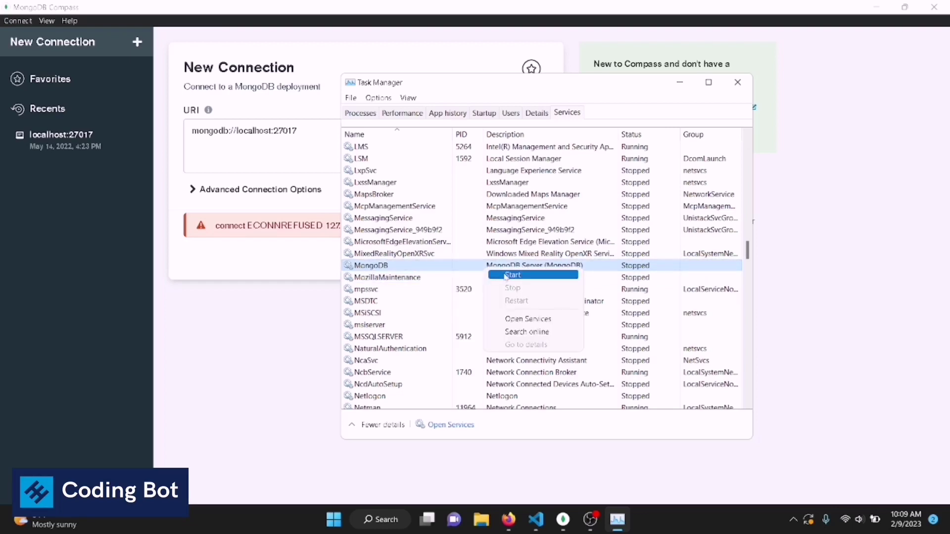
click(506, 276)
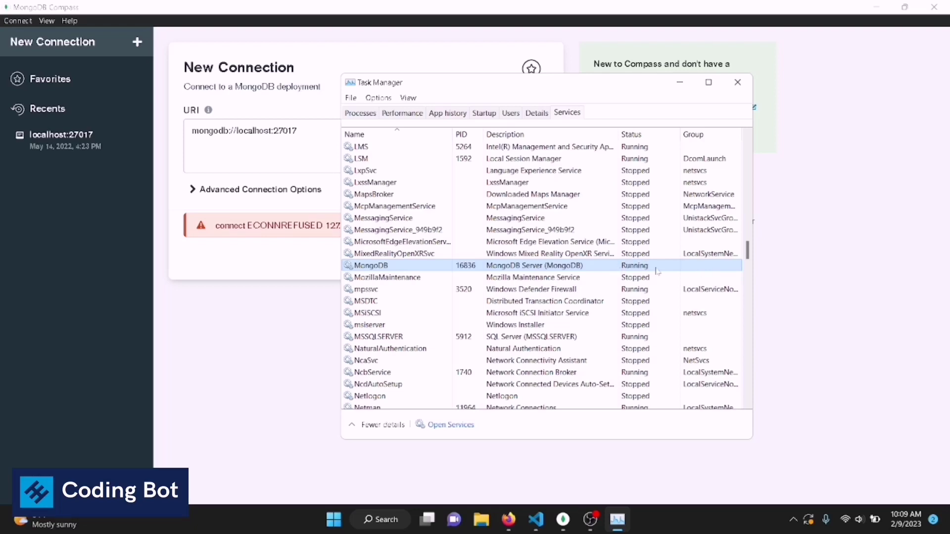
- Close Task Manager and retry the localhost:27017 connection in Compass
click(739, 82)
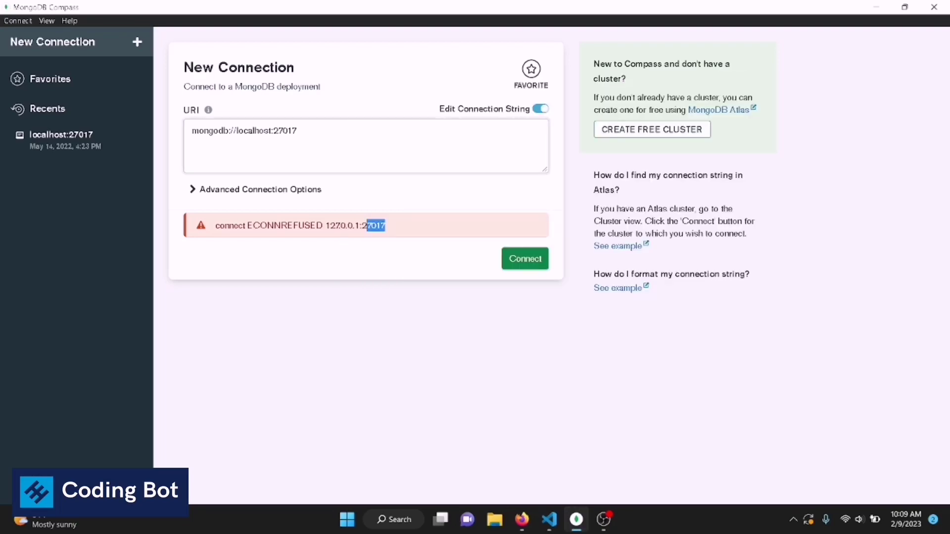
click(364, 145)
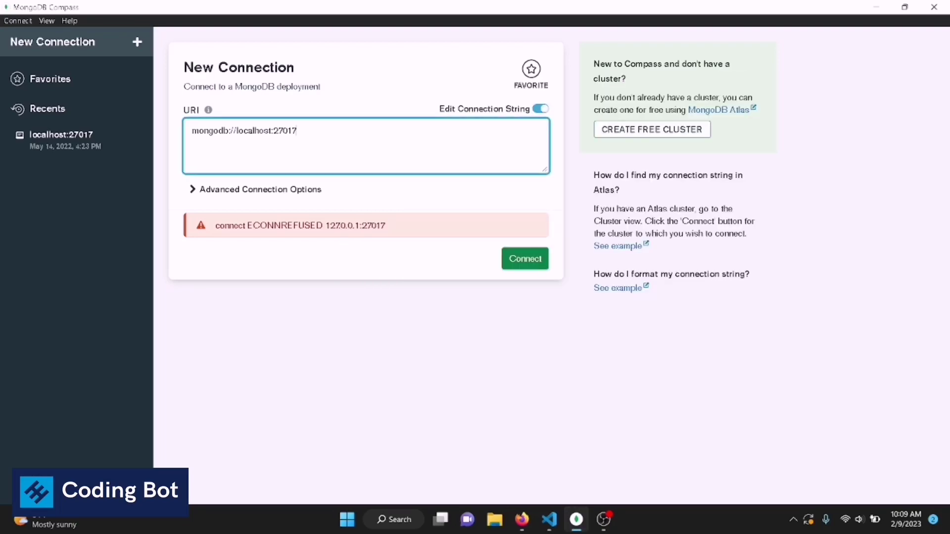
click(525, 258)
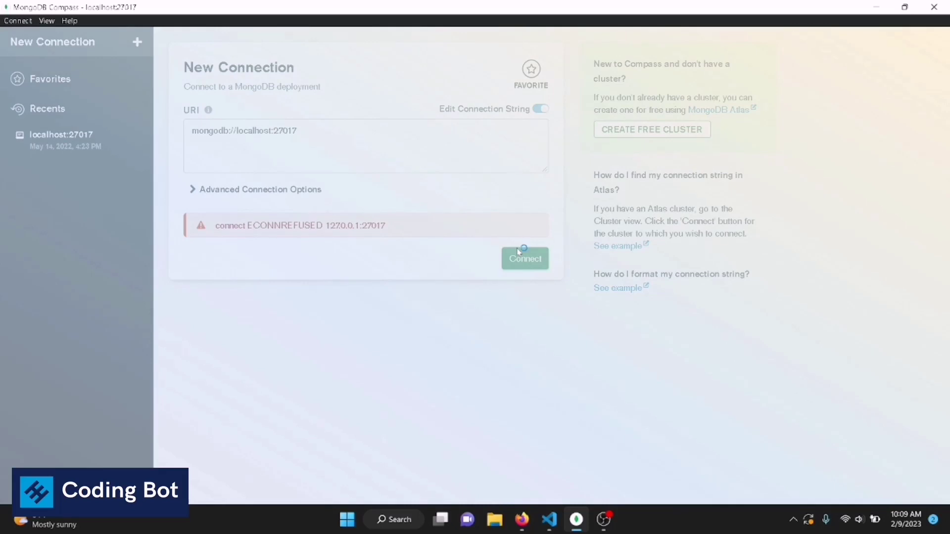